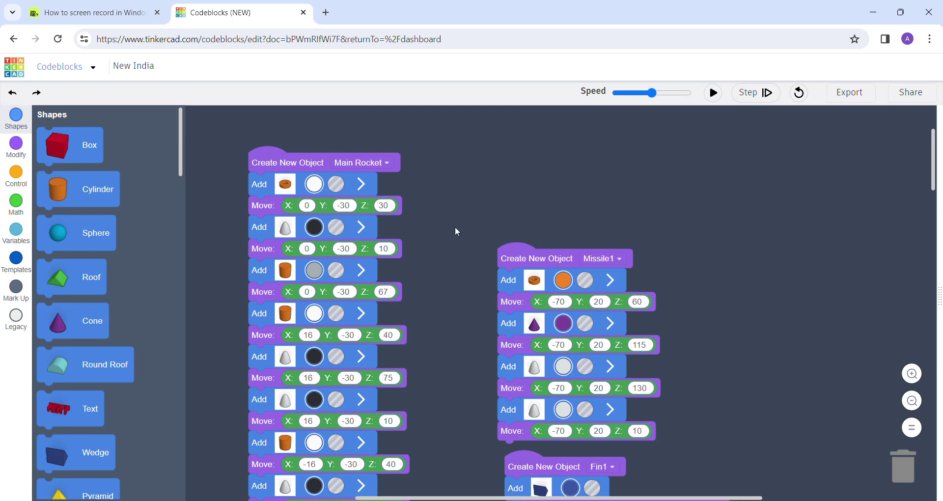
# Pan to Fin1's code, a scaled shape moved to -70.5, 36, 23
pyautogui.moveTo(457, 230); pyautogui.dragTo(400, 159)
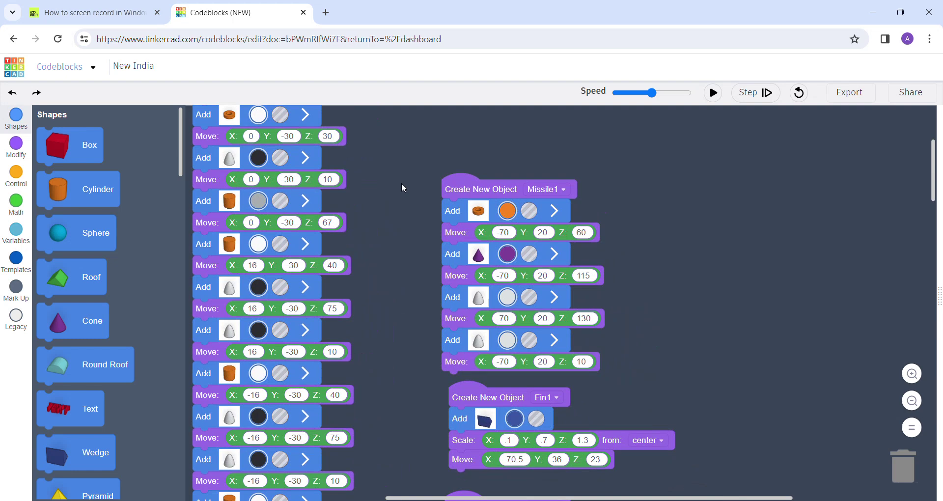
# Scroll down past Missile2 to Fin2 at 70.5, 36, 23, Fins2 and Sat1's start
pyautogui.scroll(-2, 399, 329)
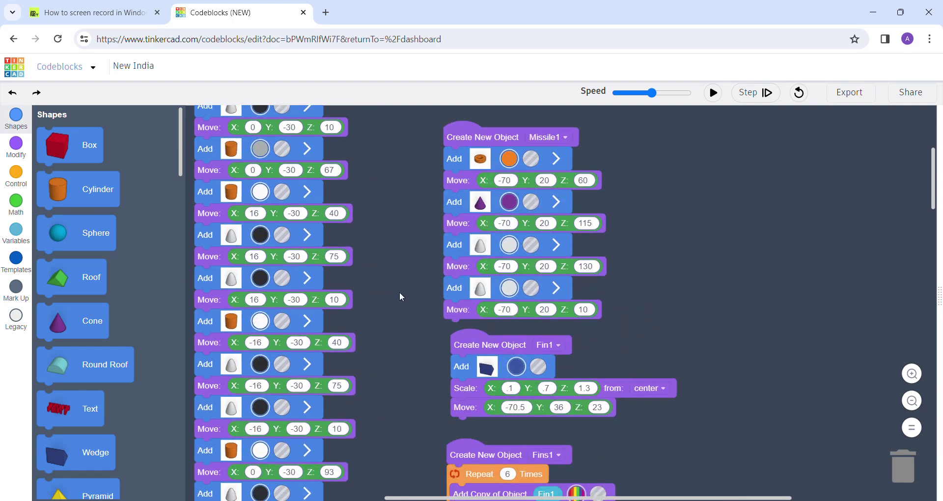
pyautogui.scroll(-1, 399, 292)
pyautogui.scroll(-2, 396, 305)
pyautogui.scroll(-2, 396, 294)
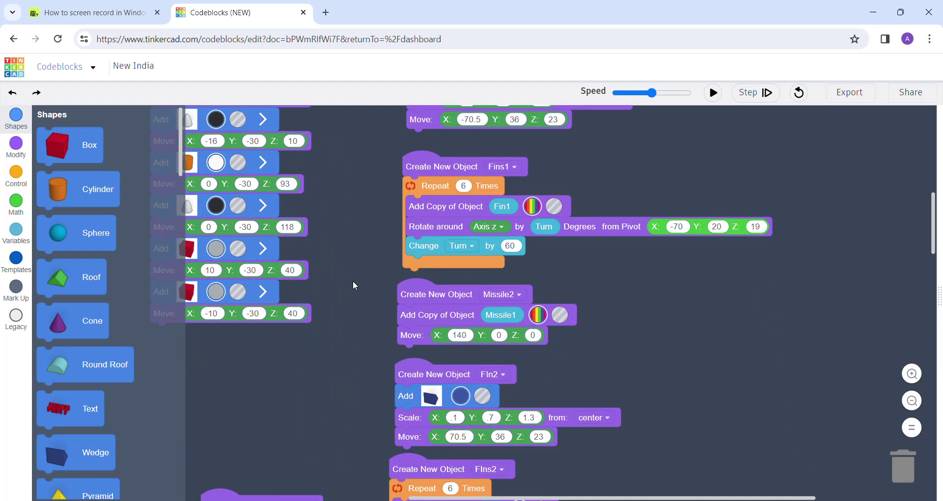
pyautogui.moveTo(347, 396); pyautogui.dragTo(337, 285)
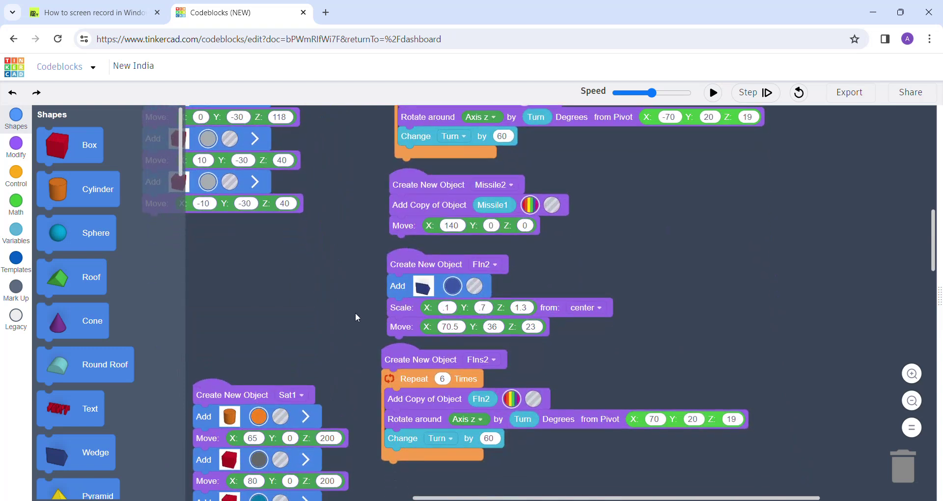
# Pan through Sat1's stack of shapes moved to X 65–105 at Z 200
pyautogui.moveTo(356, 313); pyautogui.dragTo(341, 131)
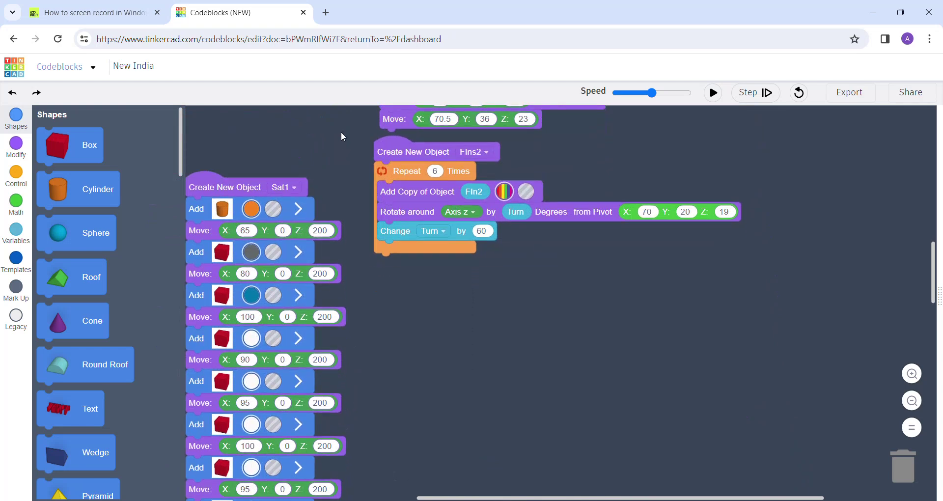
pyautogui.moveTo(364, 307); pyautogui.dragTo(381, 279)
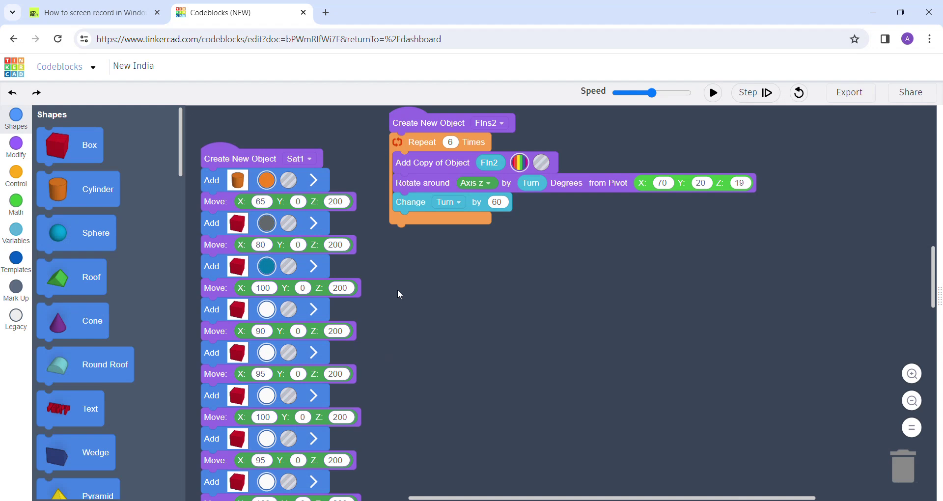
pyautogui.moveTo(405, 337); pyautogui.dragTo(408, 269)
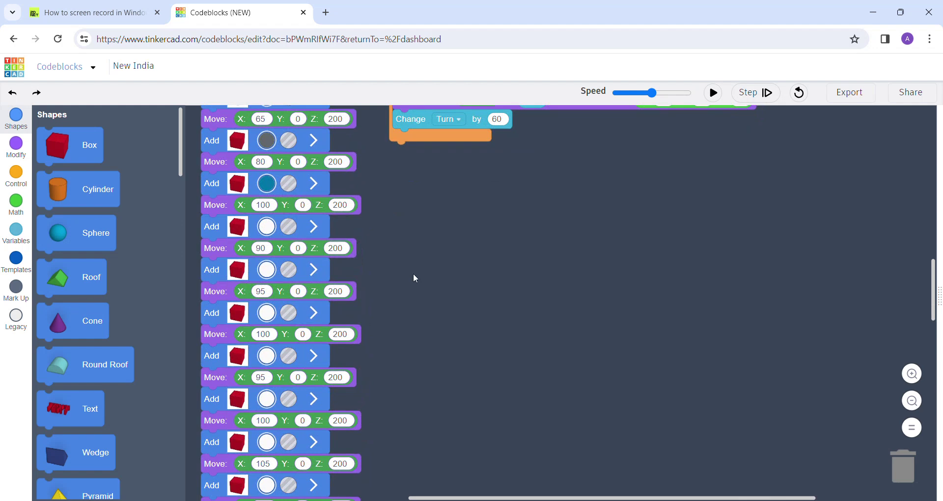
# Scroll past Sat1's end to Sat2, the Sat1 copy moved to X -125
pyautogui.scroll(-3, 414, 273)
pyautogui.scroll(-3, 412, 237)
pyautogui.scroll(-3, 413, 323)
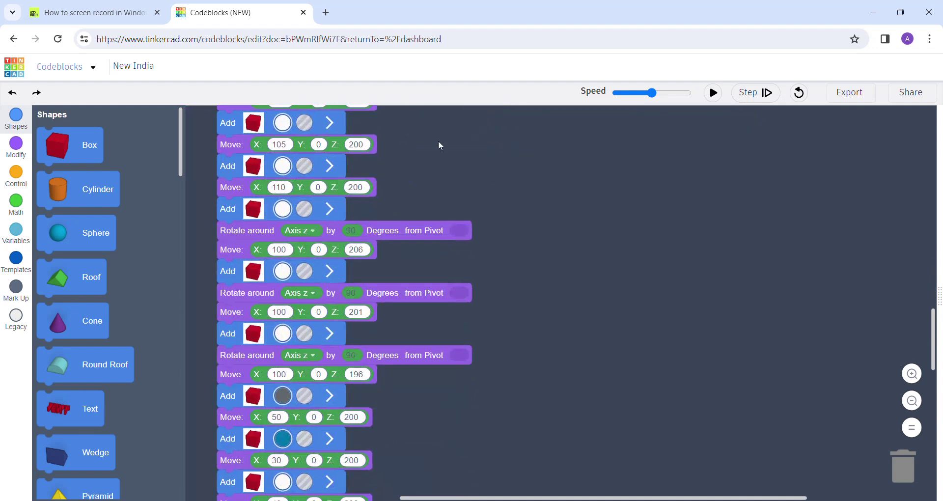
pyautogui.scroll(-3, 438, 140)
pyautogui.scroll(-2, 462, 181)
pyautogui.scroll(-2, 454, 165)
pyautogui.scroll(-2, 467, 175)
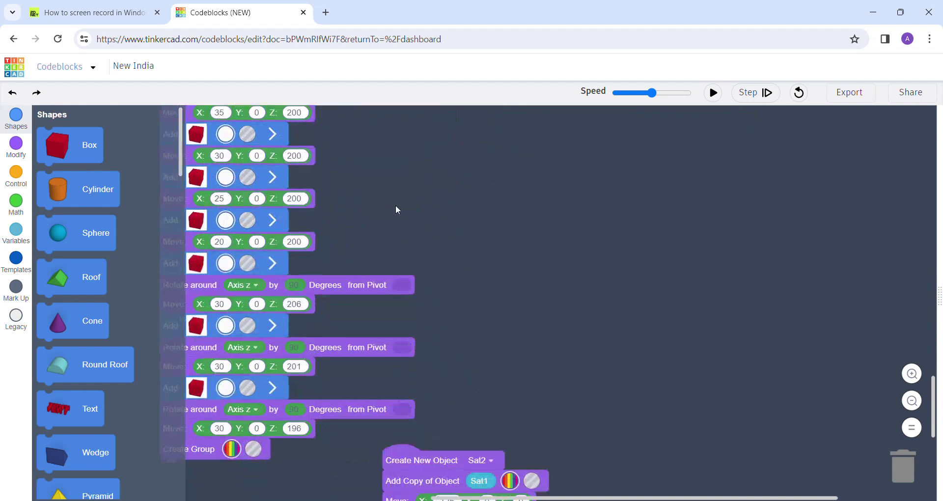
pyautogui.scroll(-2, 396, 205)
pyautogui.scroll(-1, 486, 333)
pyautogui.scroll(-2, 511, 279)
pyautogui.scroll(-1, 520, 270)
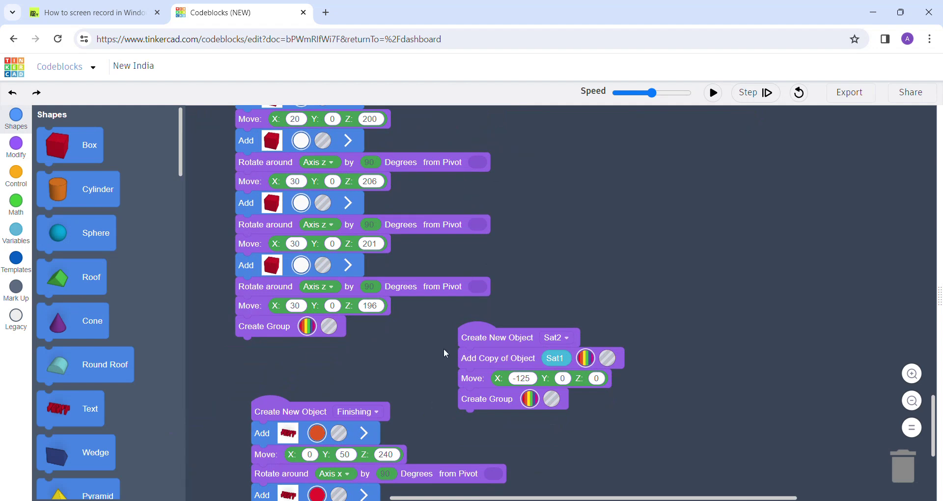
# Frame the Finishing text blocks at Z 240 and 205 and widen the 3D workplane view
pyautogui.moveTo(440, 418); pyautogui.dragTo(433, 309)
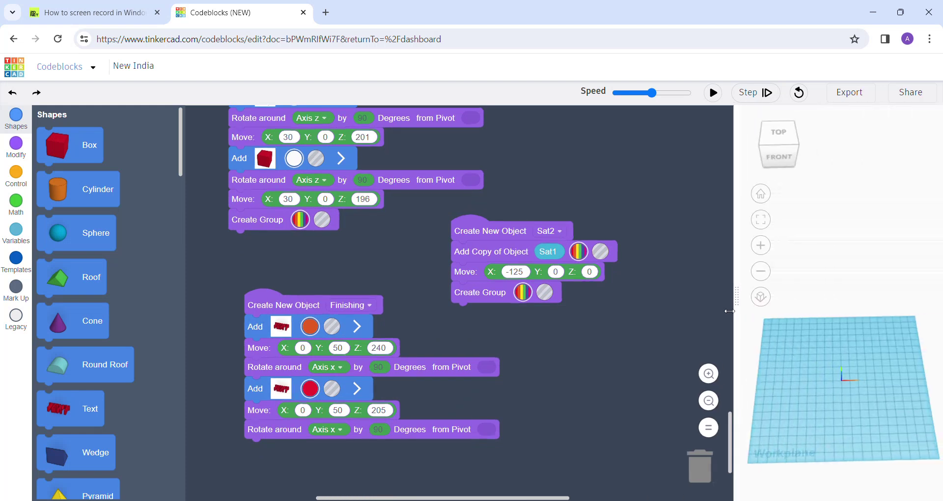
pyautogui.moveTo(729, 311); pyautogui.dragTo(504, 310)
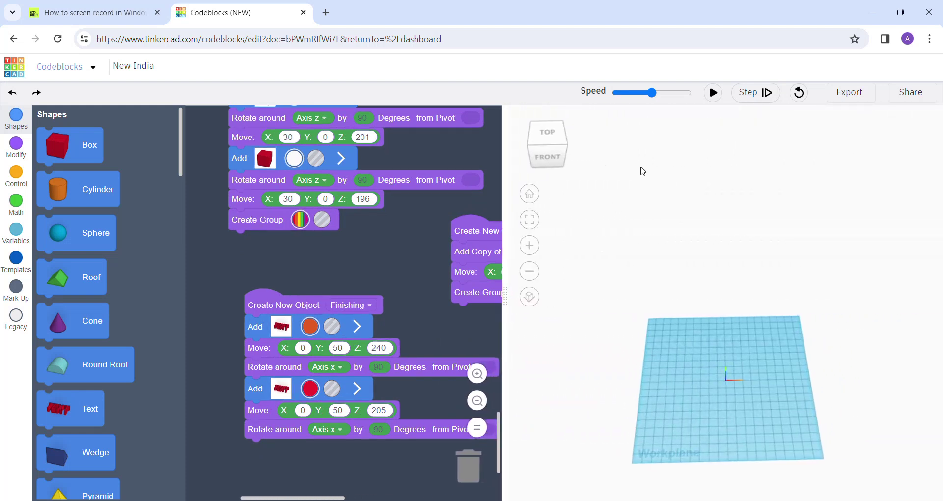
# Run the program so the rocket scene starts building on the workplane
pyautogui.click(713, 92)
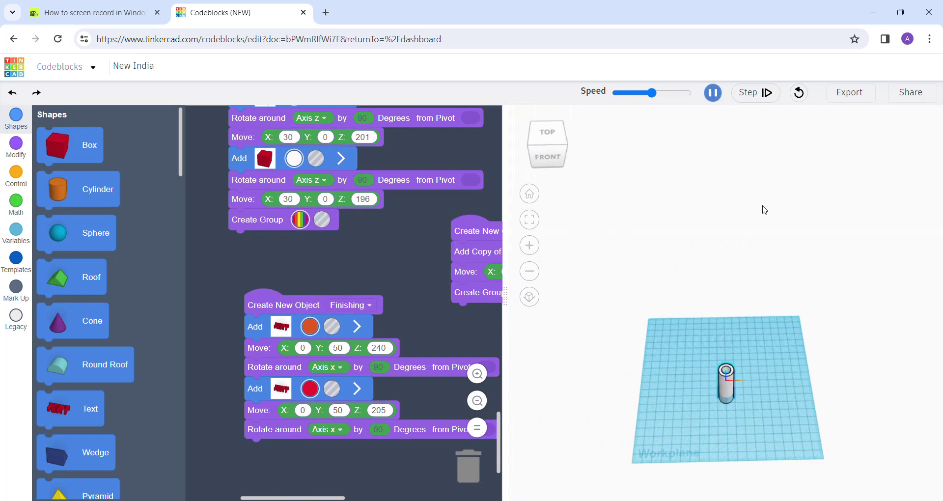